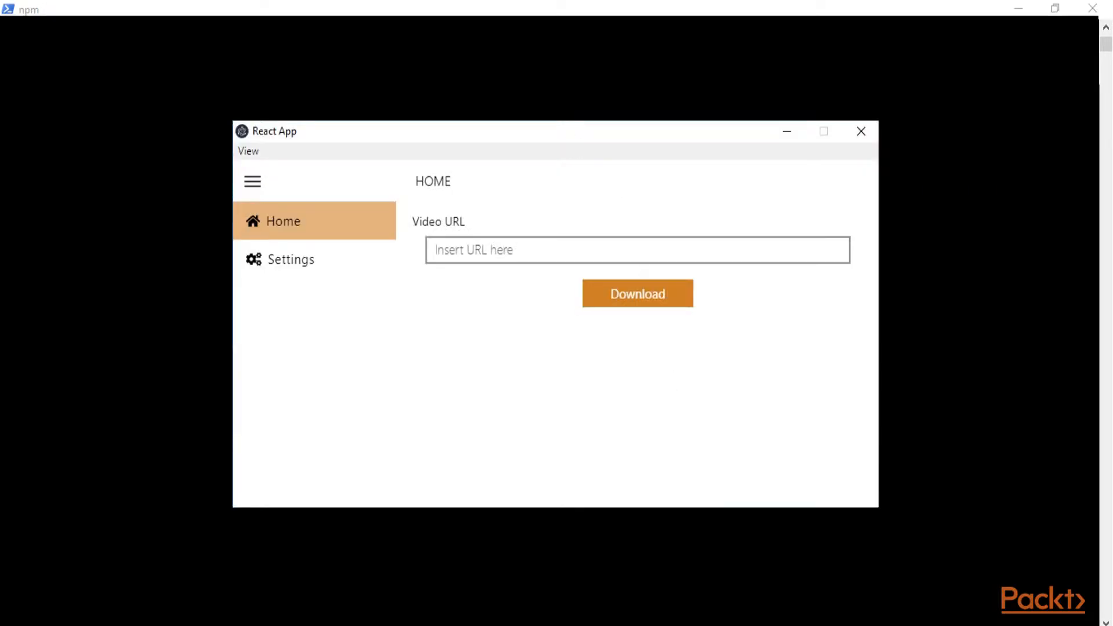
- Toggle the sidebar, visit Settings and Home, then land on Settings showing the Download Path field
click(251, 180)
click(251, 181)
click(330, 277)
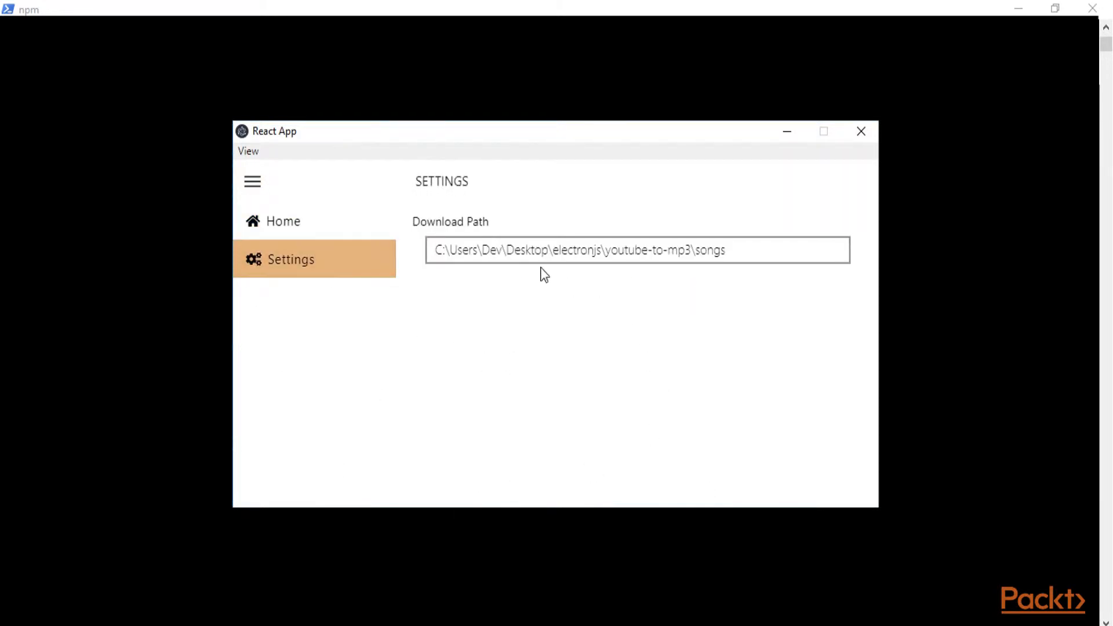
click(310, 231)
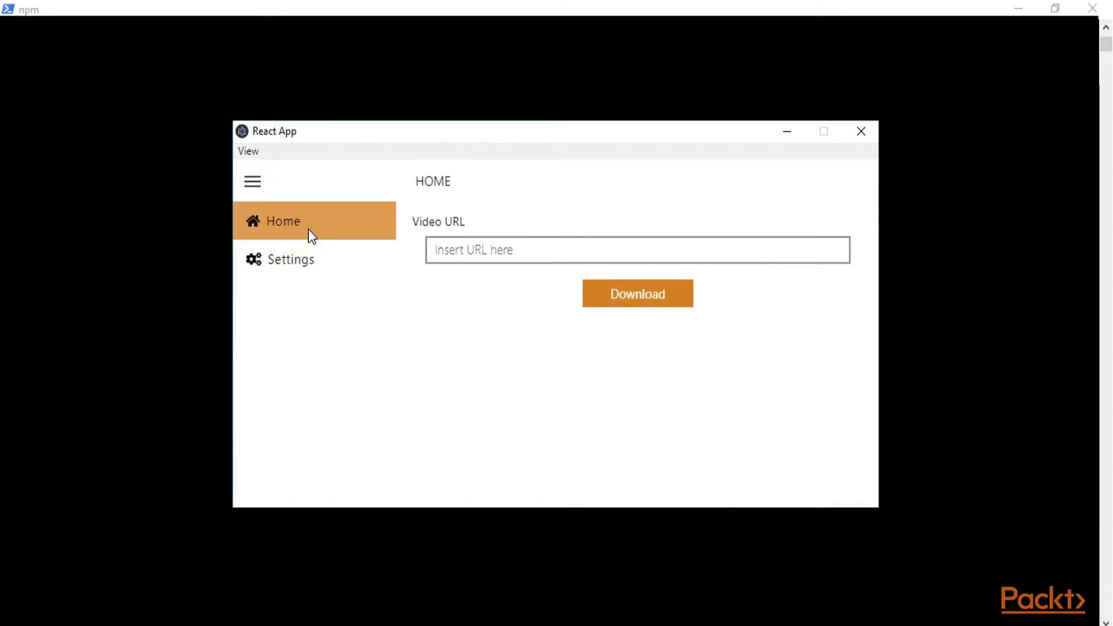
click(432, 249)
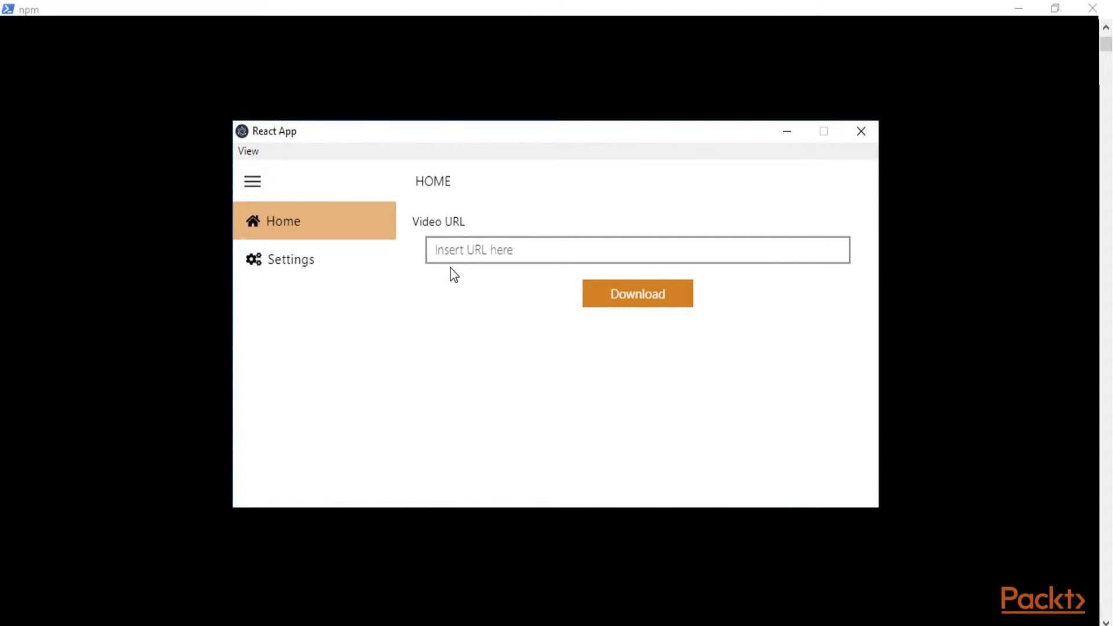
click(330, 271)
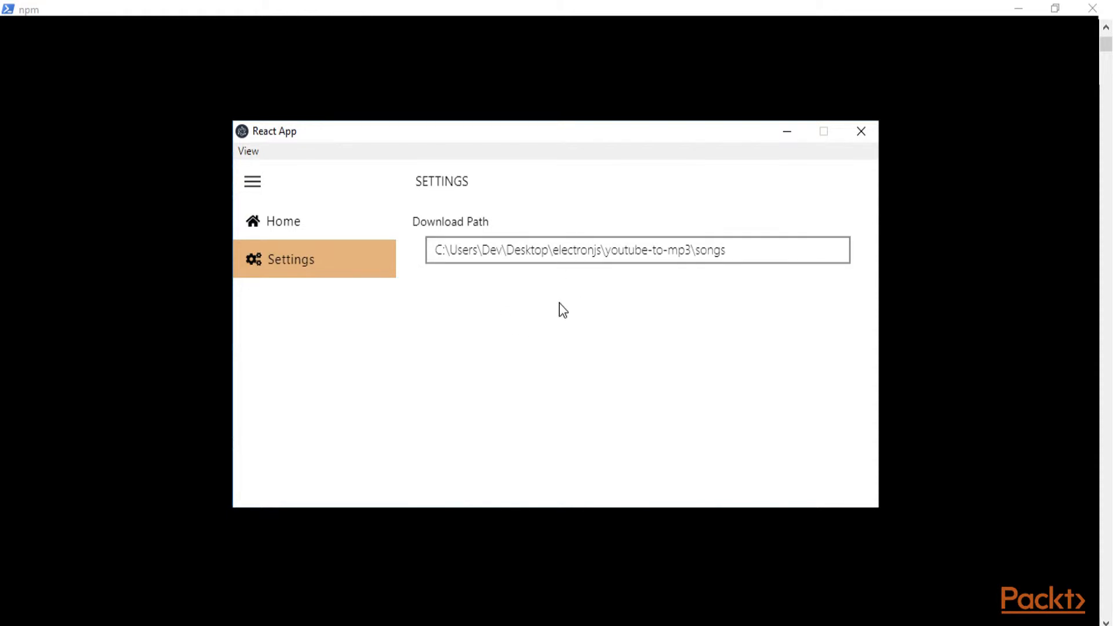
- Choose Desktop > songs as the download folder via the Download Path field
click(750, 254)
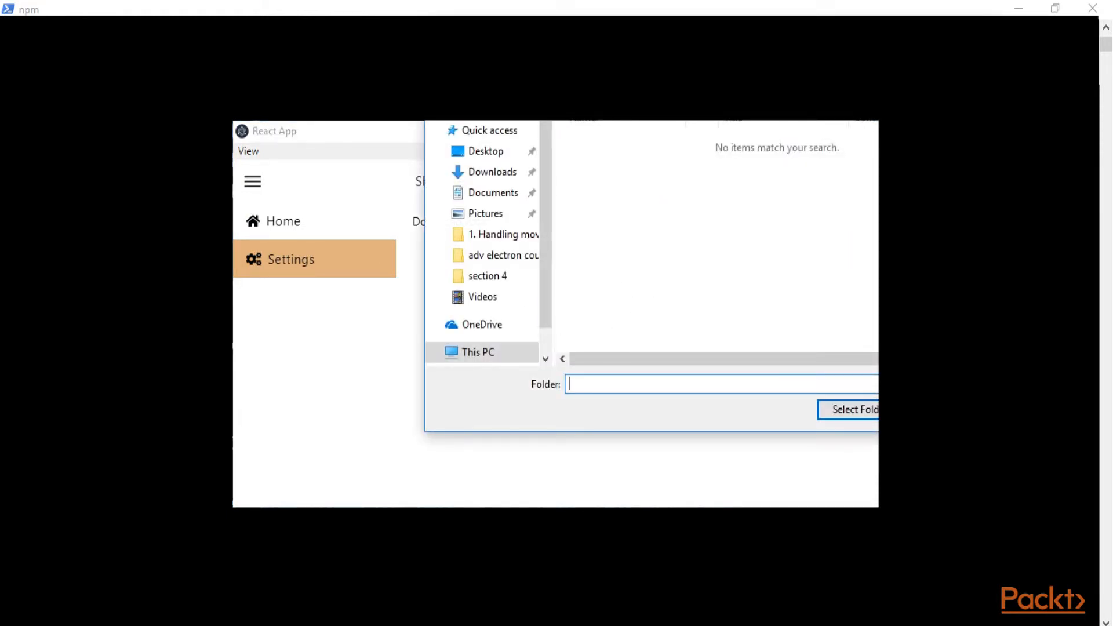
click(487, 153)
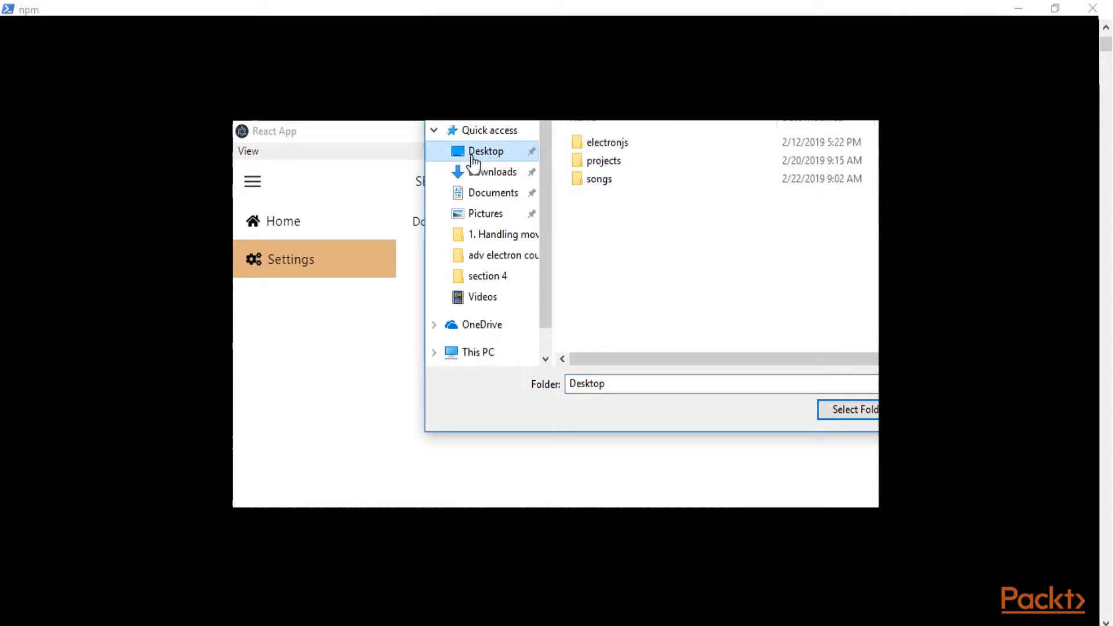
double_click(634, 177)
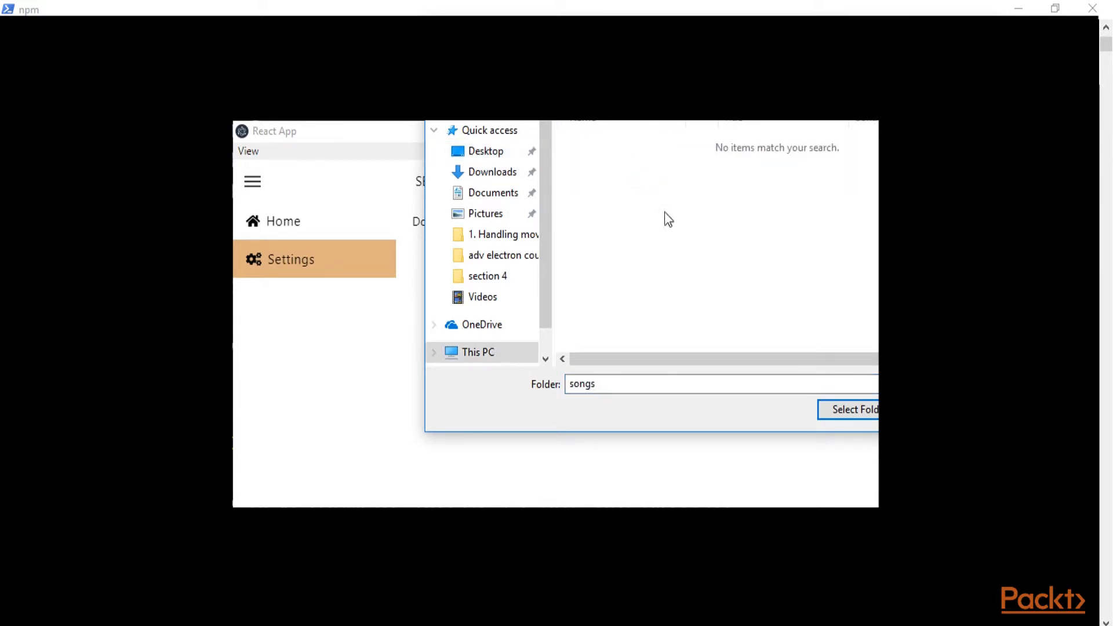
click(854, 411)
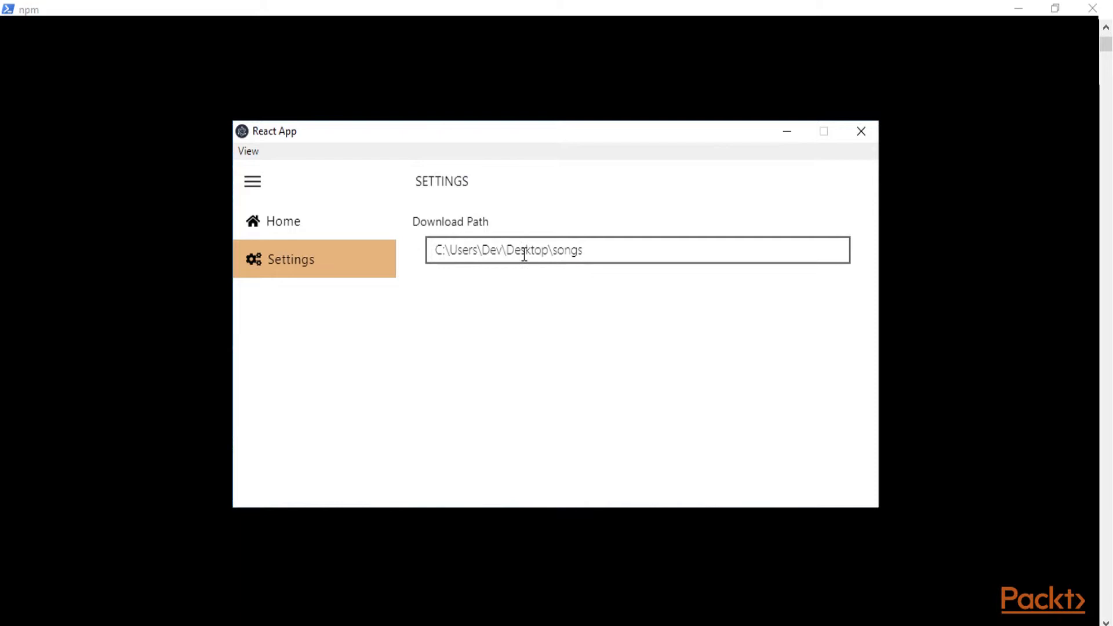
- Return to the Home page with the empty Video URL field
click(320, 229)
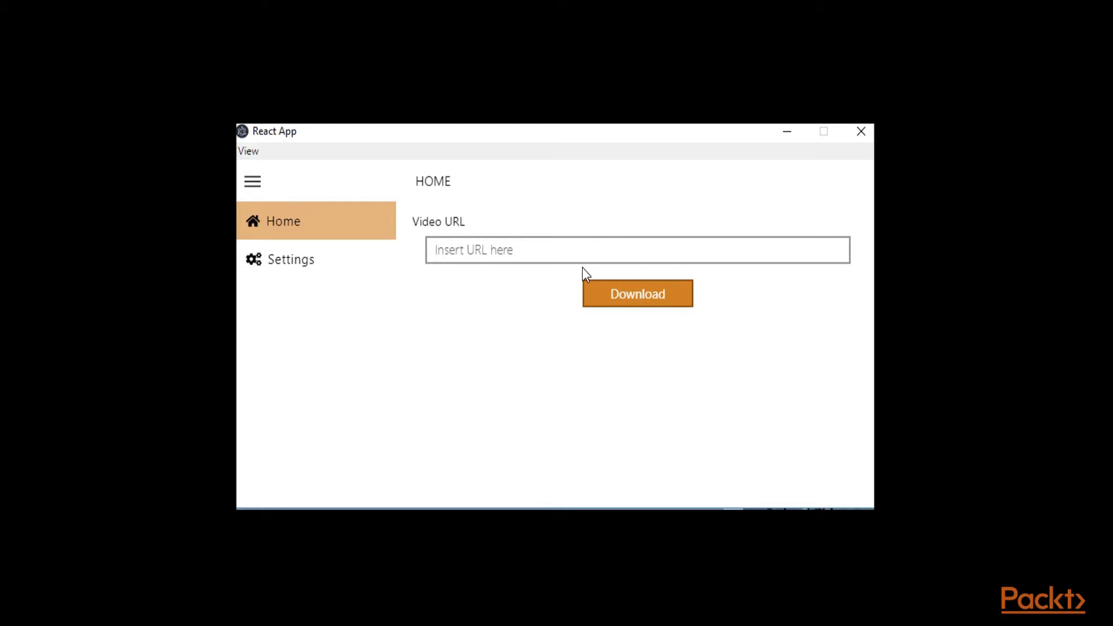
- Paste the YouTube URL, download it as MP3, and dismiss the finished download with Done
click(560, 244)
text(https://www.youtube.com/watch?v=zBM3gFENPqU)
click(637, 297)
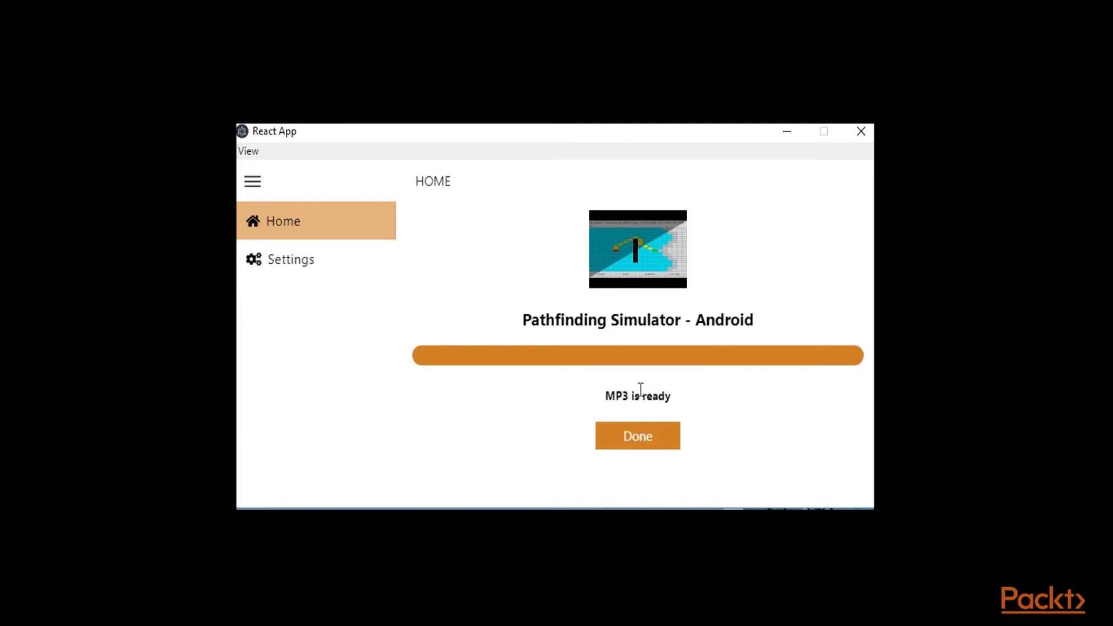
click(649, 440)
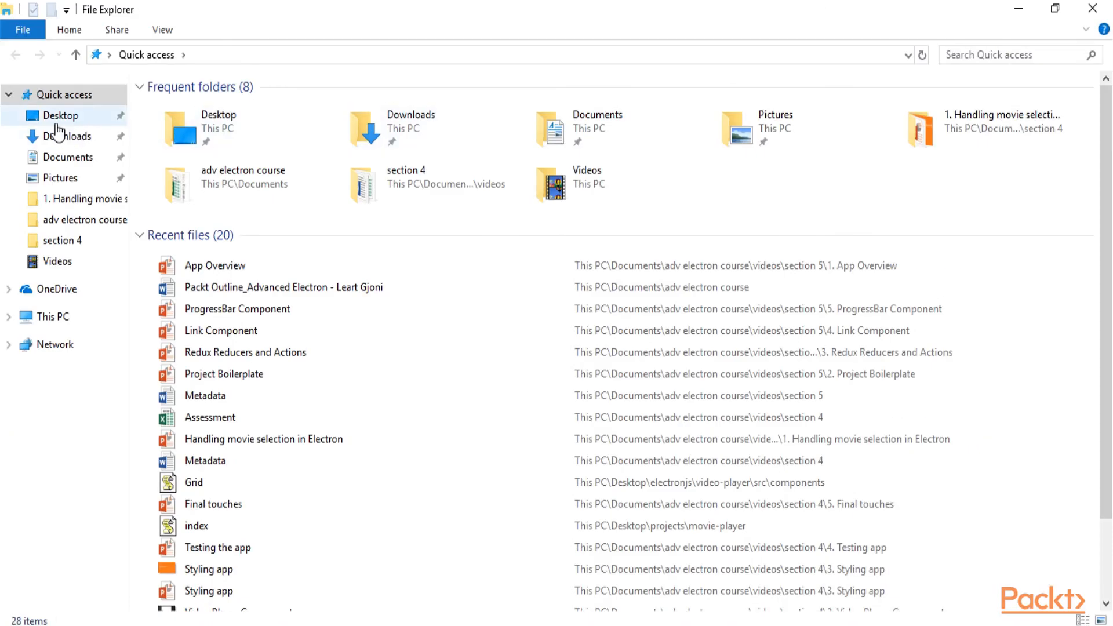
- In Desktop > songs, view the downloaded MP3's properties, then play the file
click(54, 120)
double_click(174, 143)
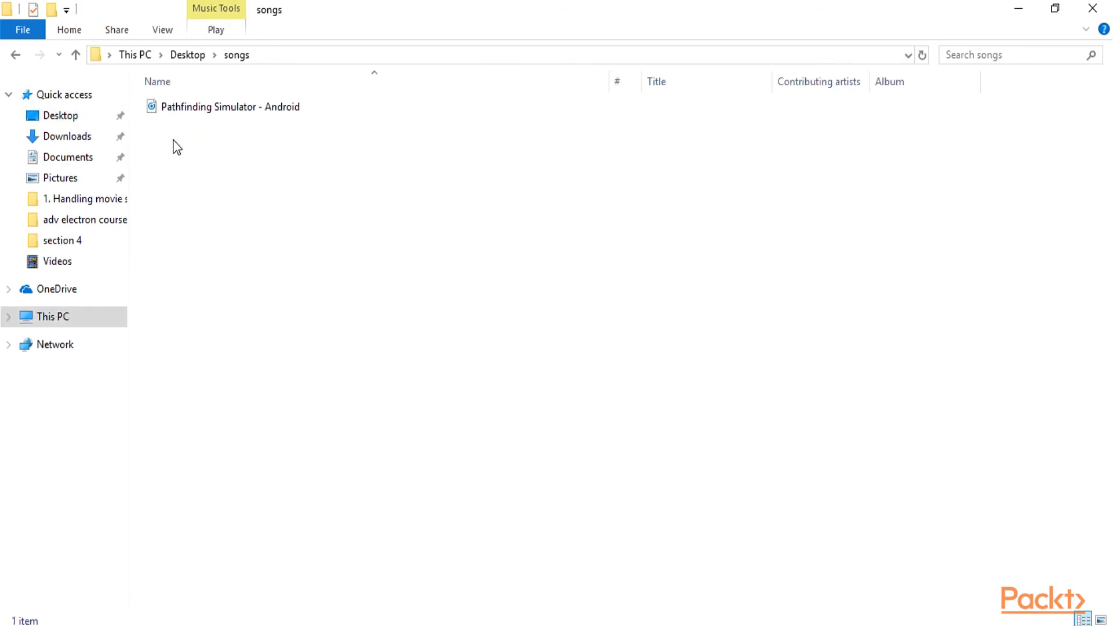
click(174, 114)
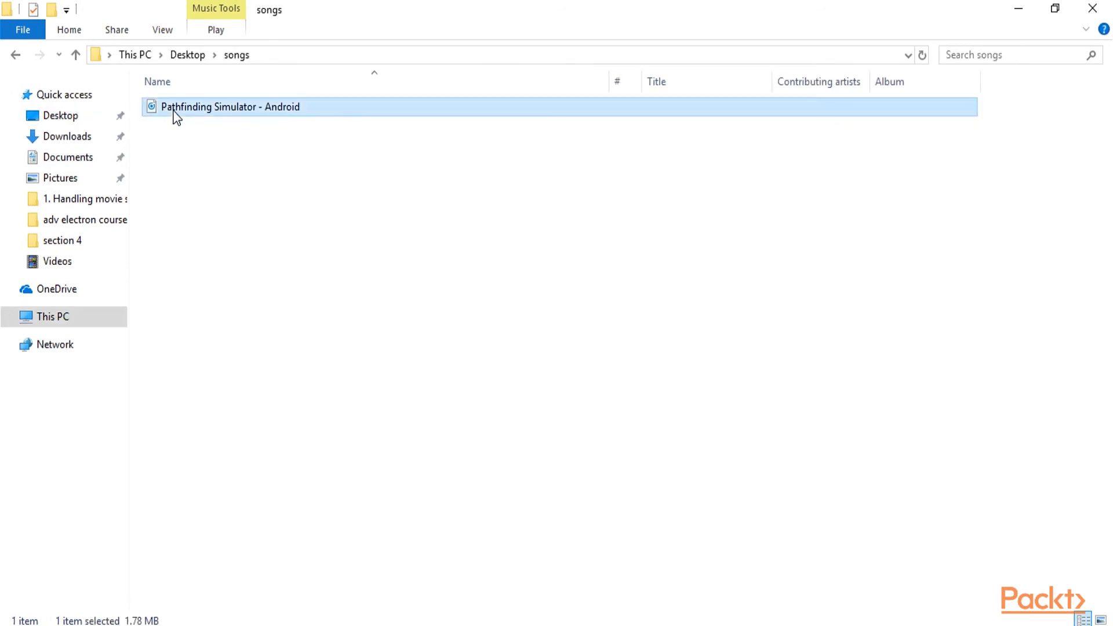
right_click(174, 114)
click(247, 517)
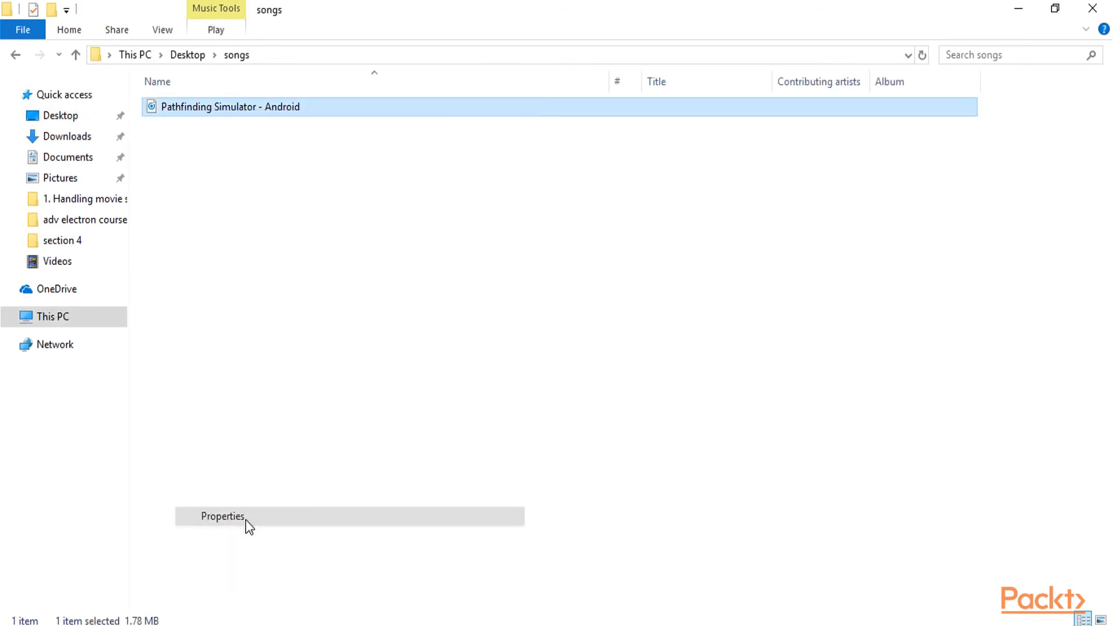
click(462, 123)
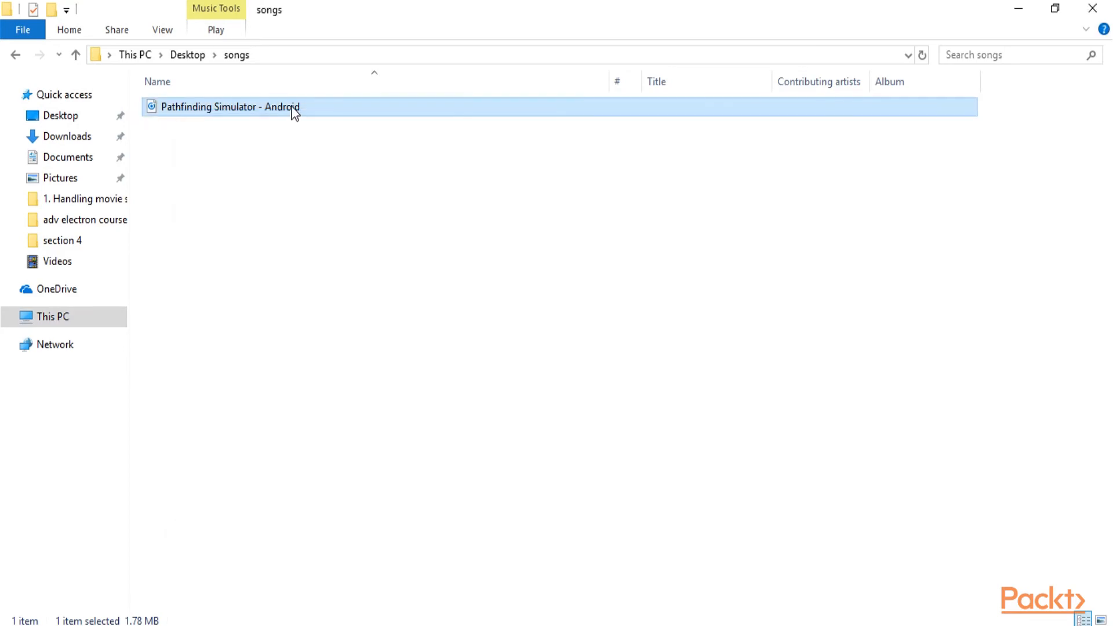
double_click(292, 107)
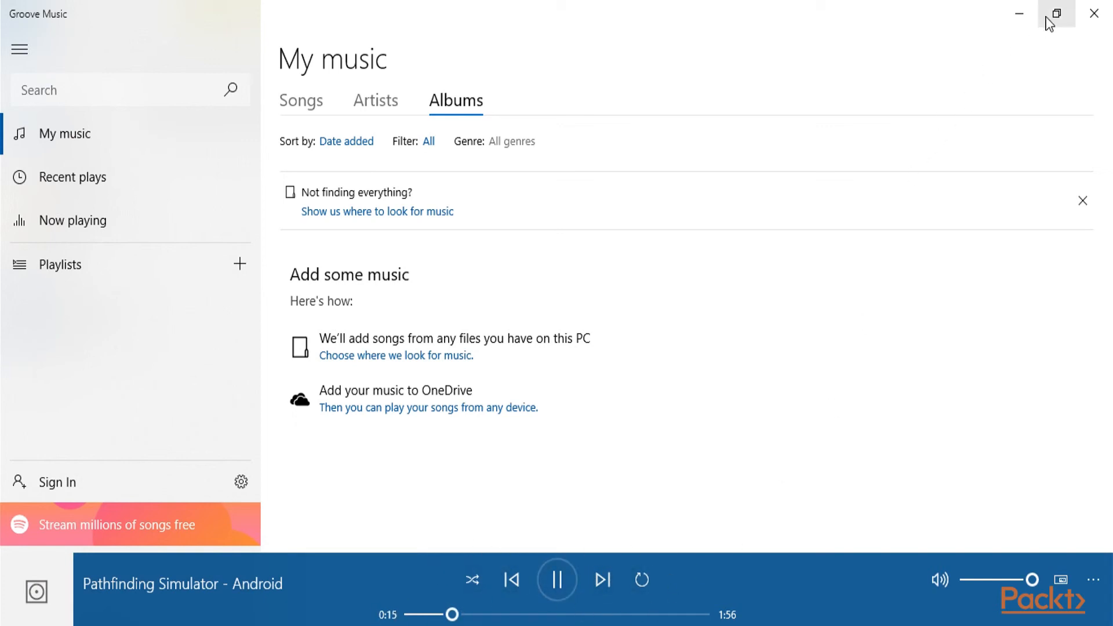
- Close the Groove Music window after the track plays briefly
click(1094, 14)
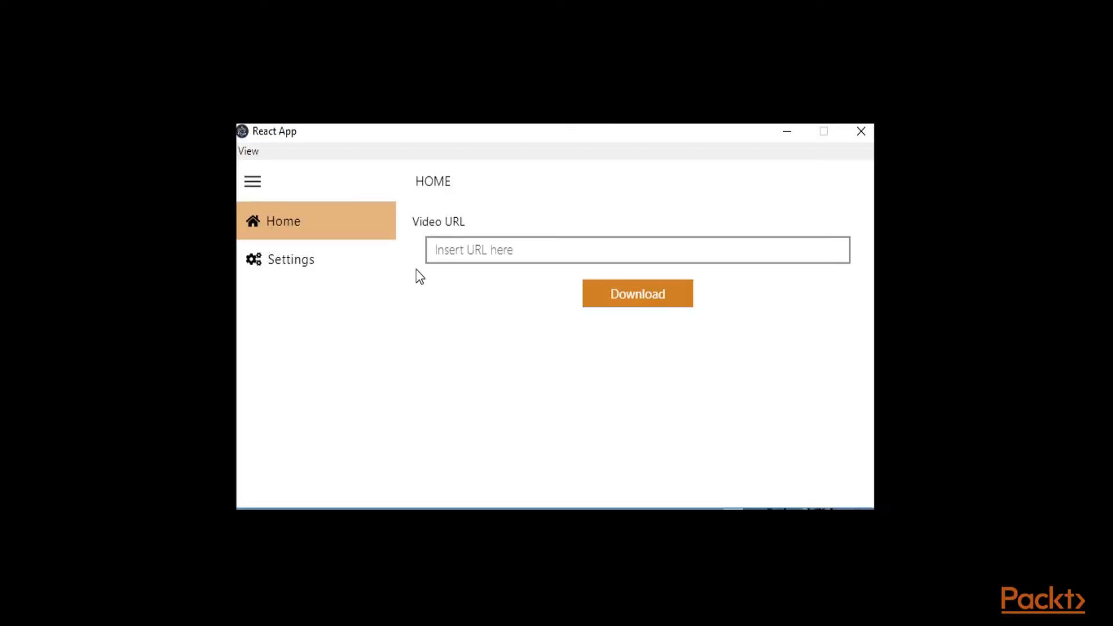
click(372, 261)
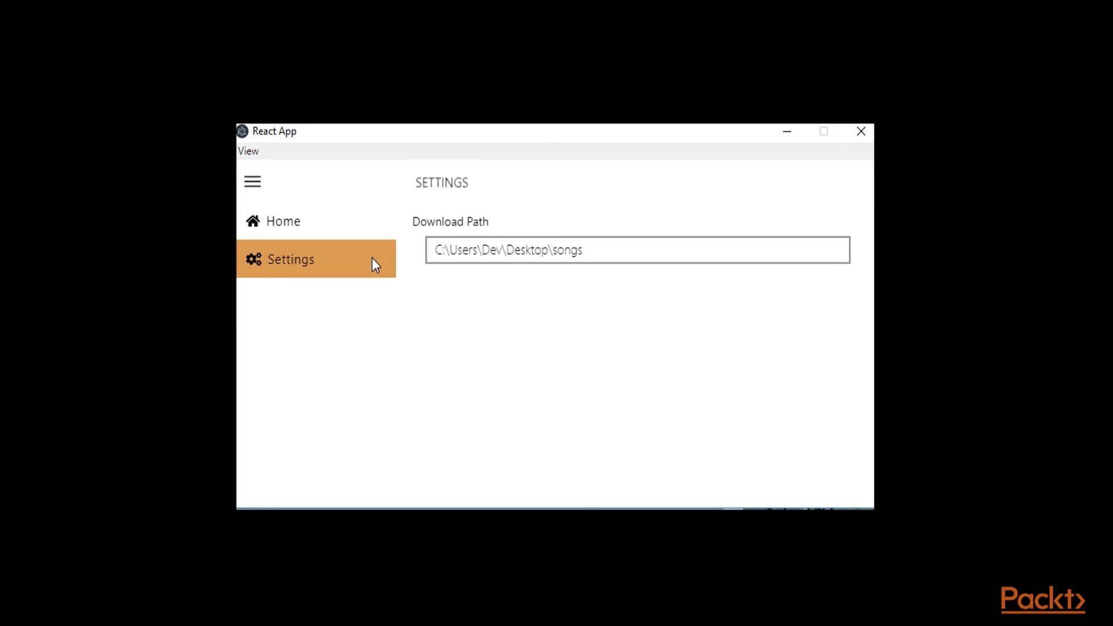
click(371, 231)
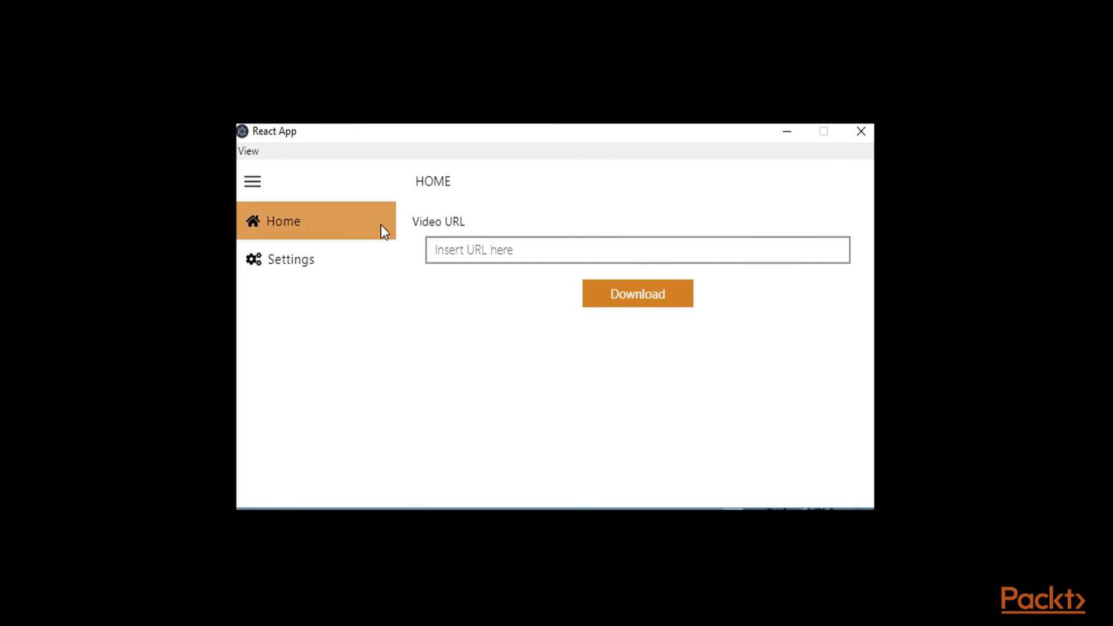
click(244, 183)
click(247, 184)
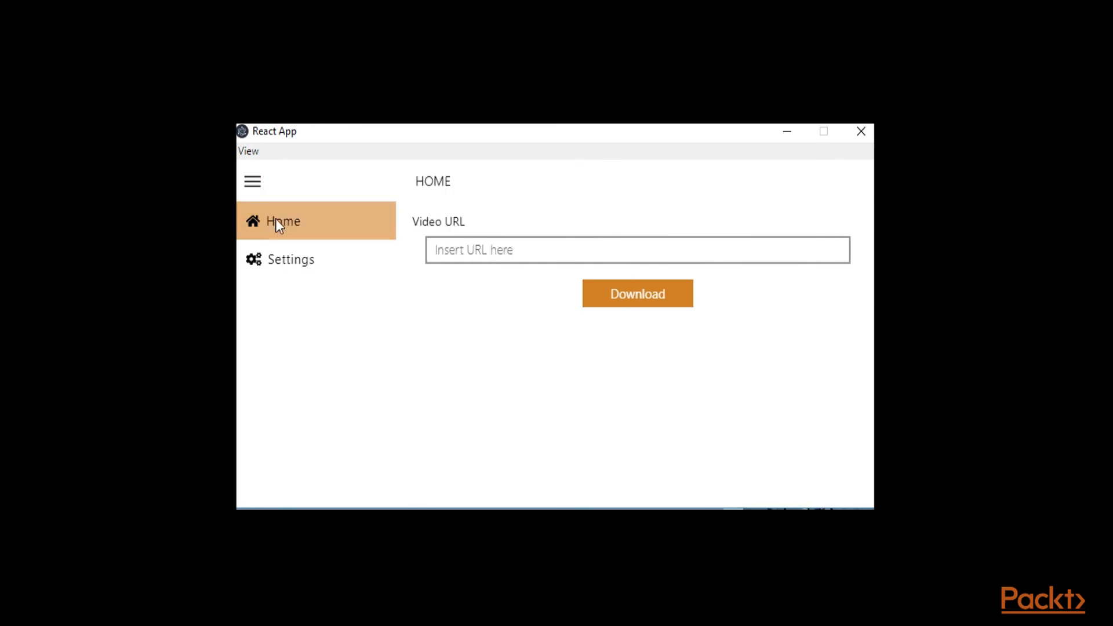